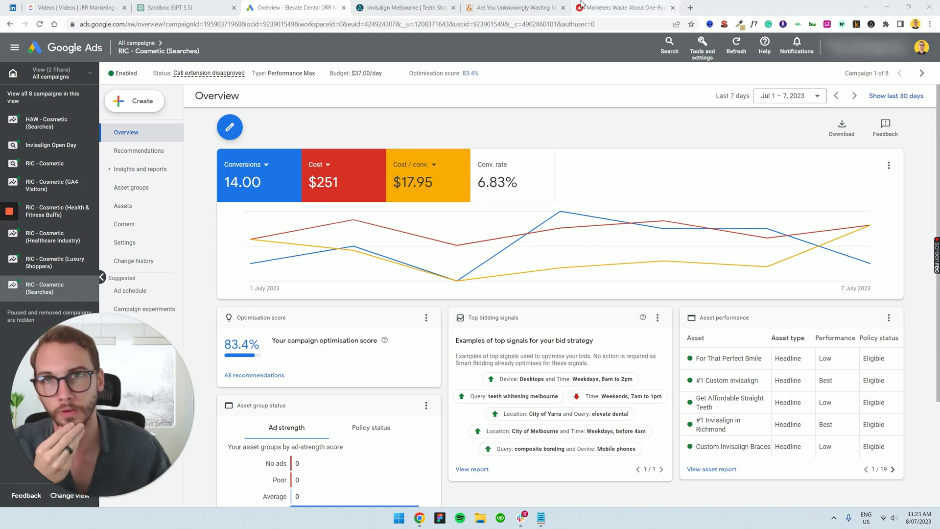
Step: Switch from the Google Ads overview to the &Marketing article on wasting money on Google Ads
click(512, 8)
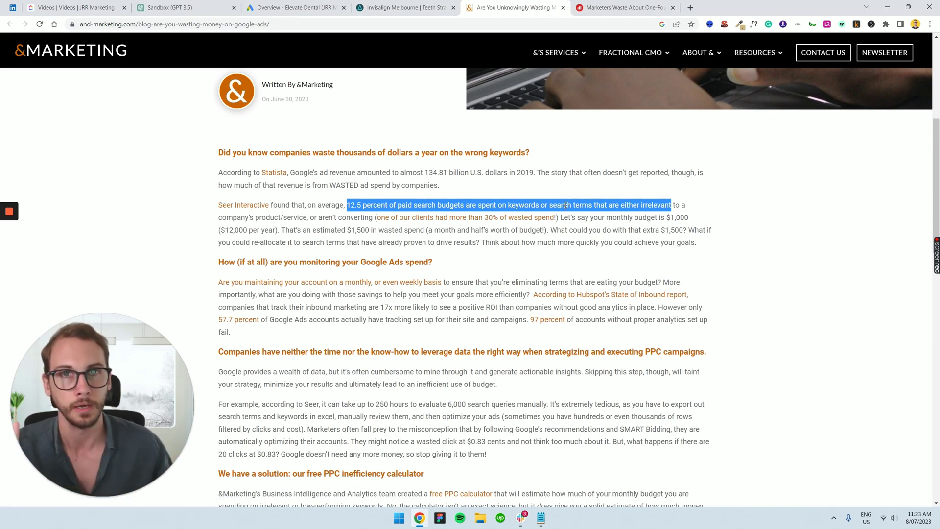
Step: Glance at the eMarketer wasted-budget article, then bring up Elevate Dental's Invisalign Melbourne page
click(622, 8)
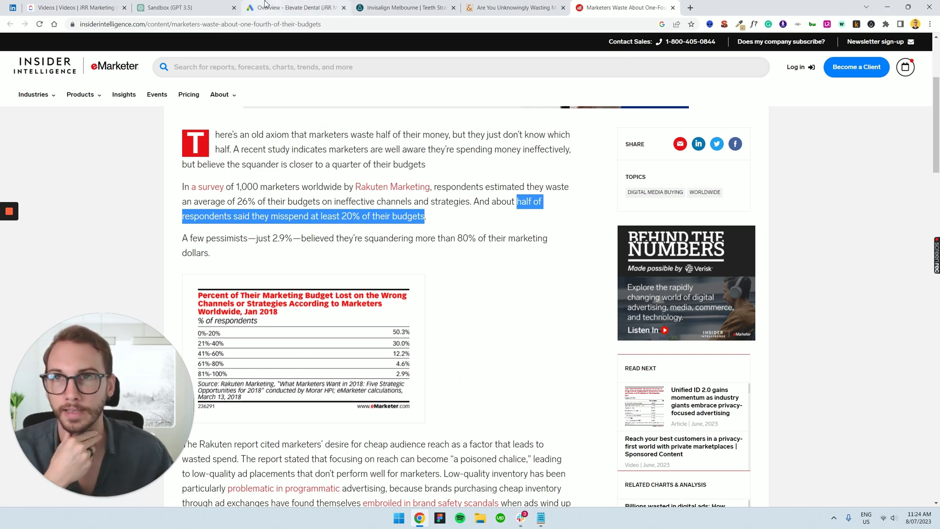
click(402, 7)
Step: Scroll through the Elevate Dental Invisalign Melbourne page to review its content
scroll(363, 223, down, 4)
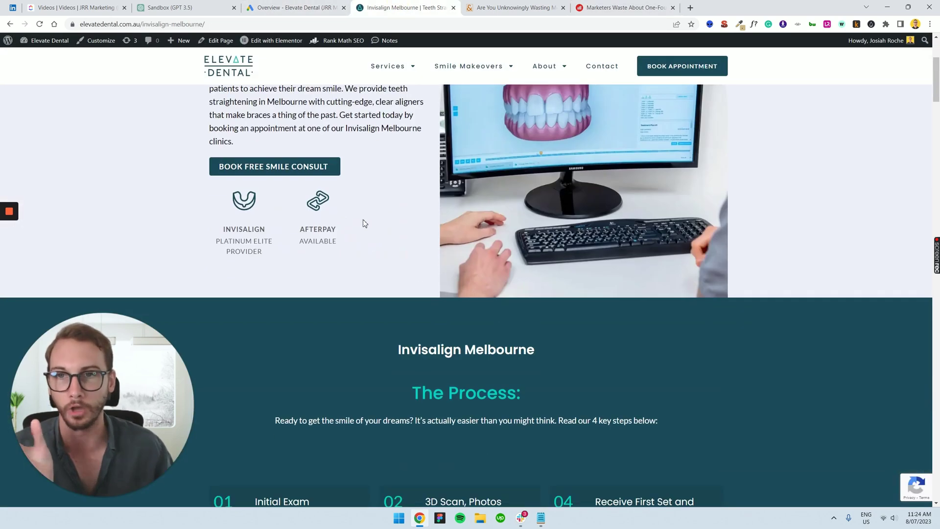
scroll(363, 223, up, 3)
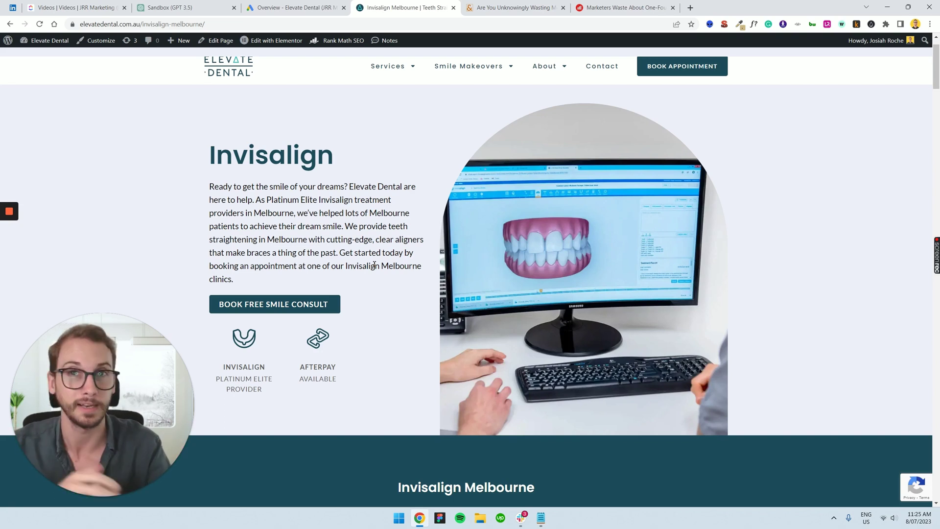
scroll(353, 213, up, 2)
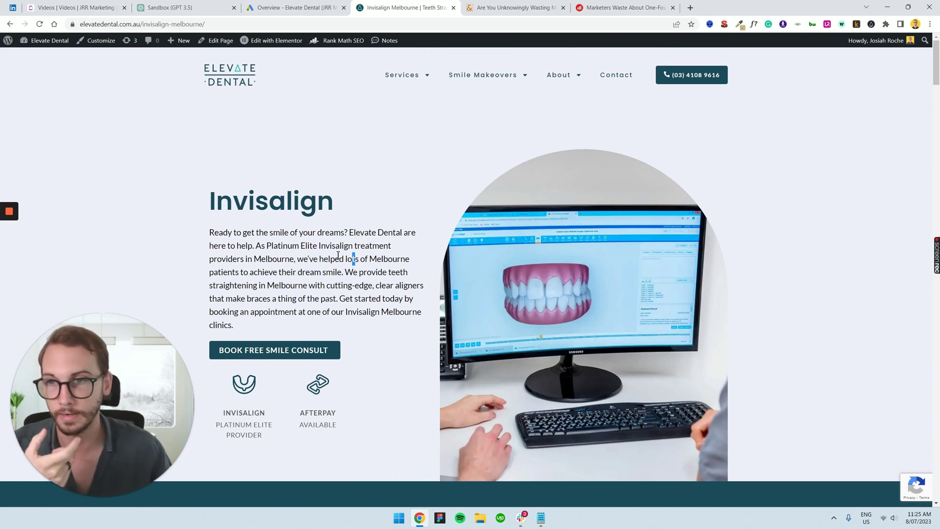
scroll(338, 255, down, 3)
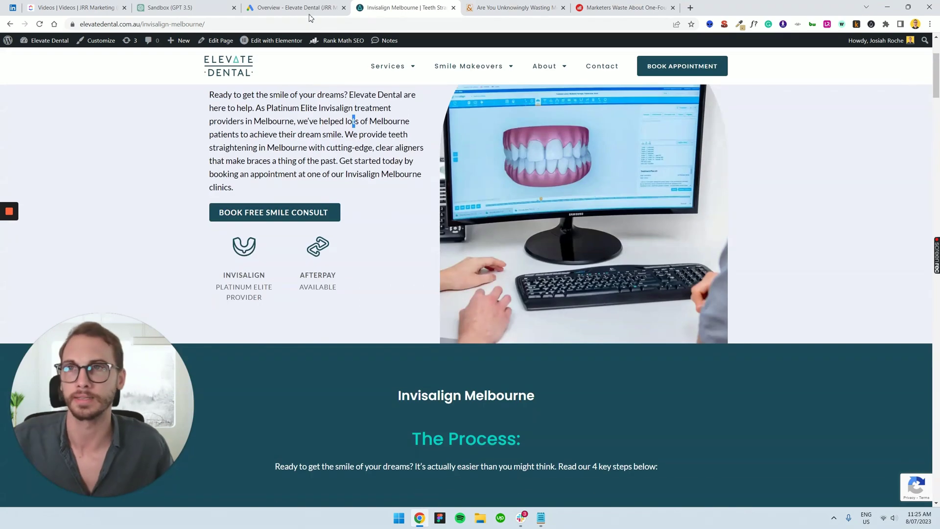
Step: Start a new campaign from the Google Ads overview with Create > Campaign
click(294, 7)
click(148, 109)
click(148, 109)
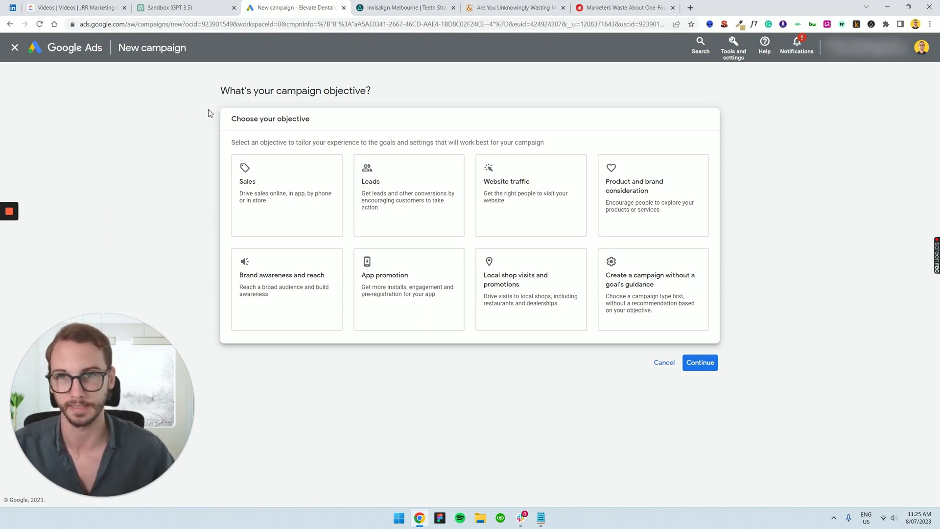
Step: Choose Leads as the objective, review its three account-default conversion goals, and continue
click(386, 201)
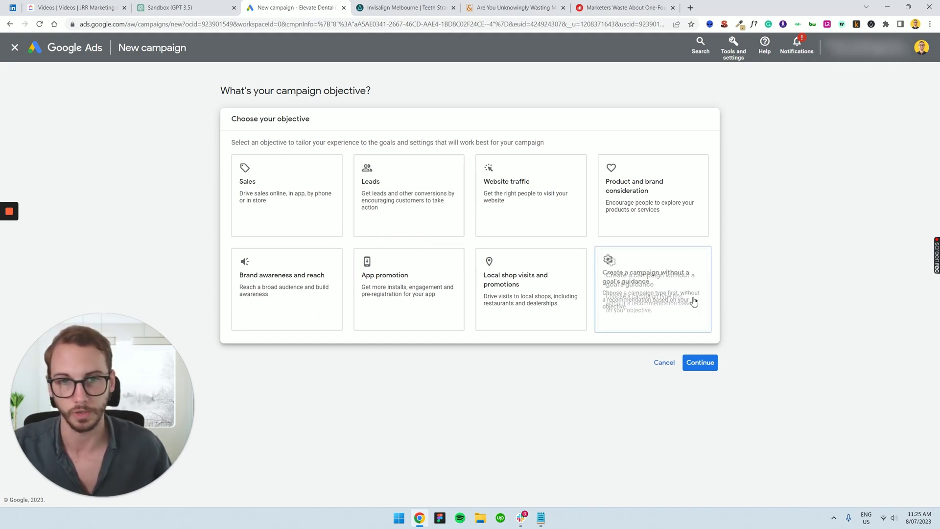
click(334, 196)
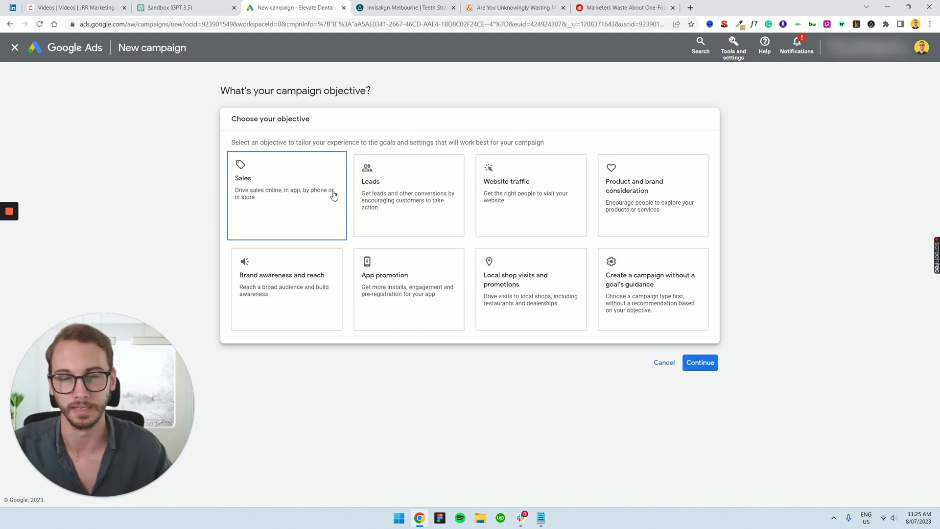
click(361, 193)
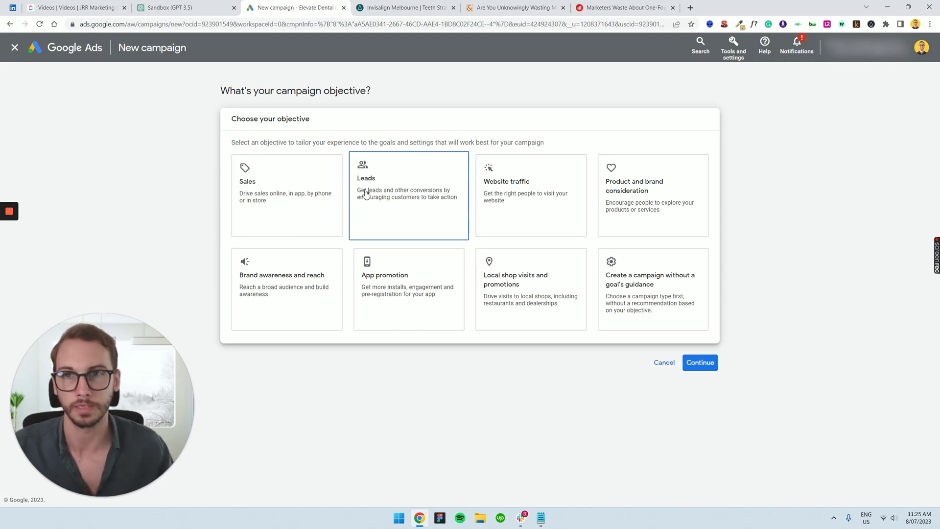
click(410, 223)
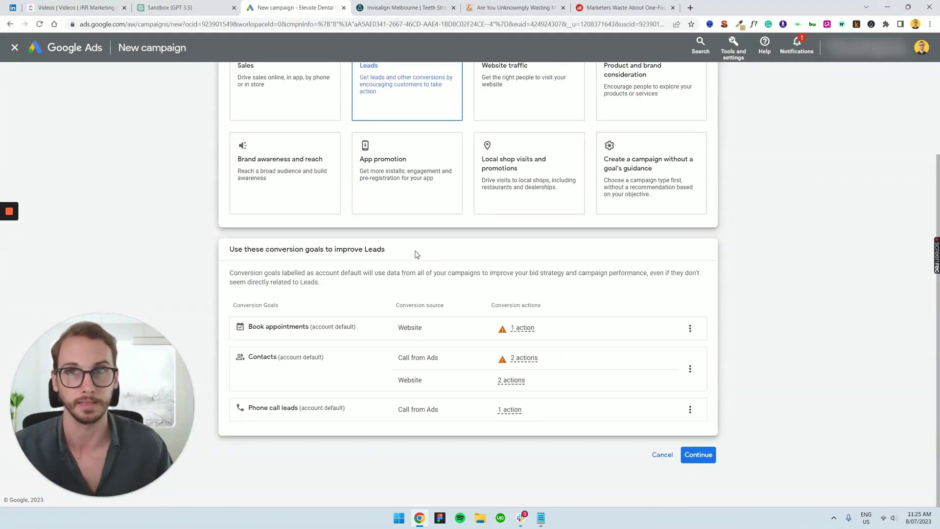
scroll(417, 254, up, 2)
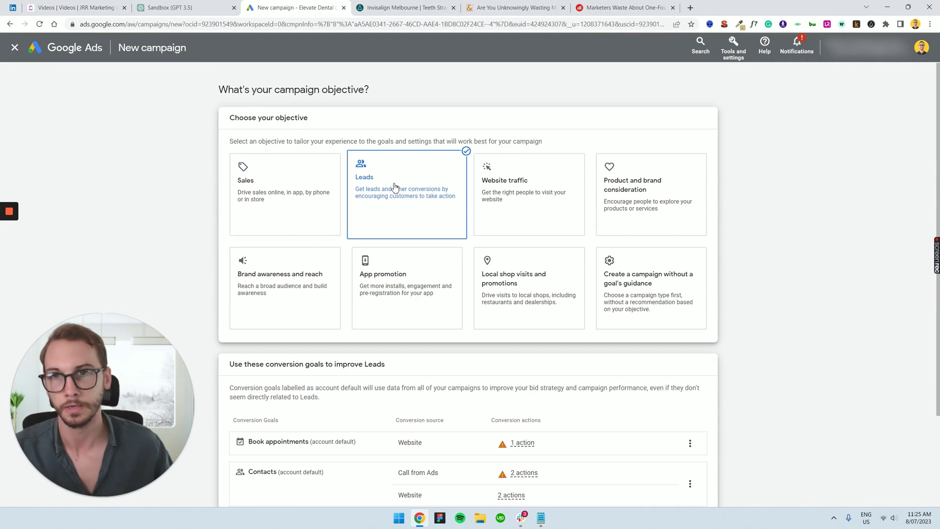
scroll(395, 187, down, 2)
scroll(397, 201, up, 2)
scroll(396, 201, down, 2)
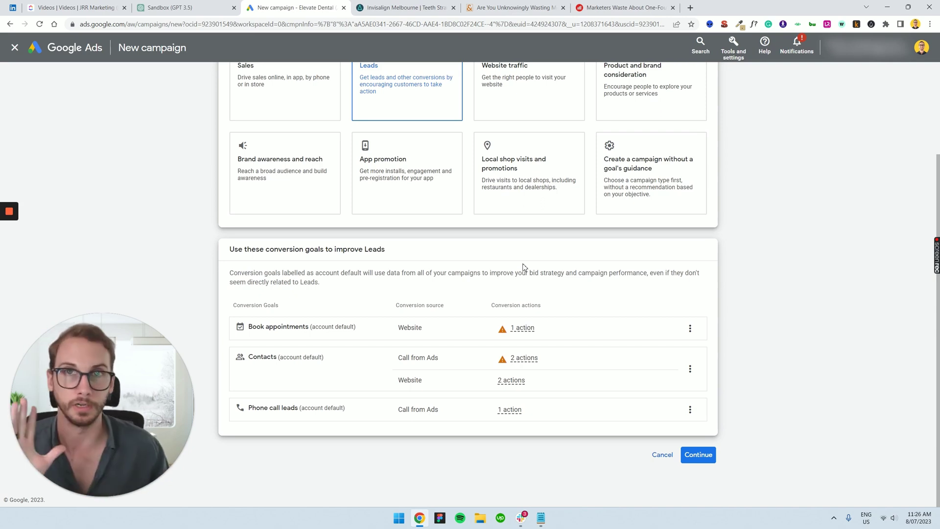
click(698, 456)
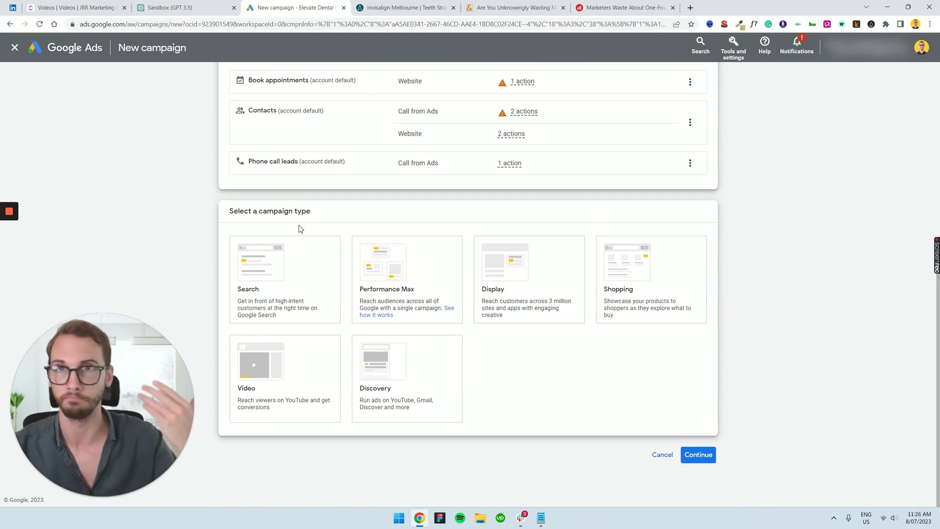
Step: Make it a Search campaign using website visits to elevatedental.com.au/invisalign-melbourne/
click(301, 265)
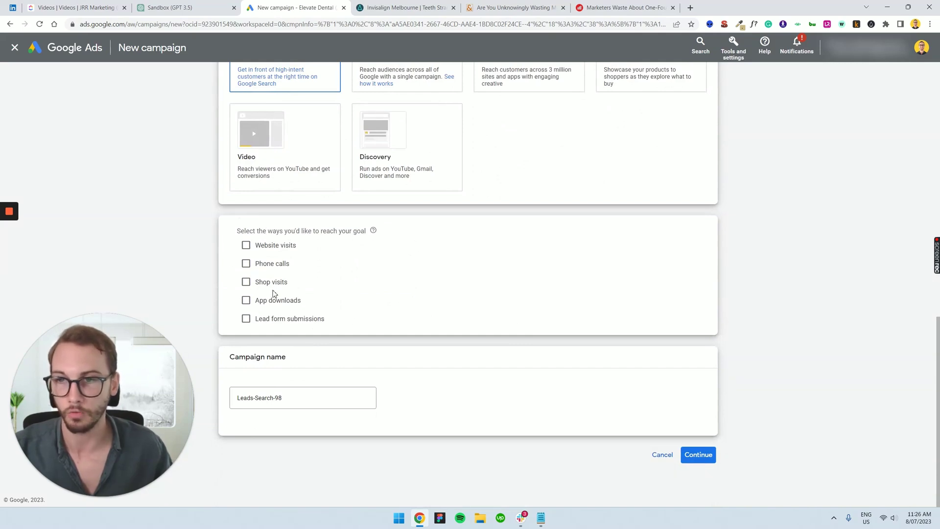
click(276, 246)
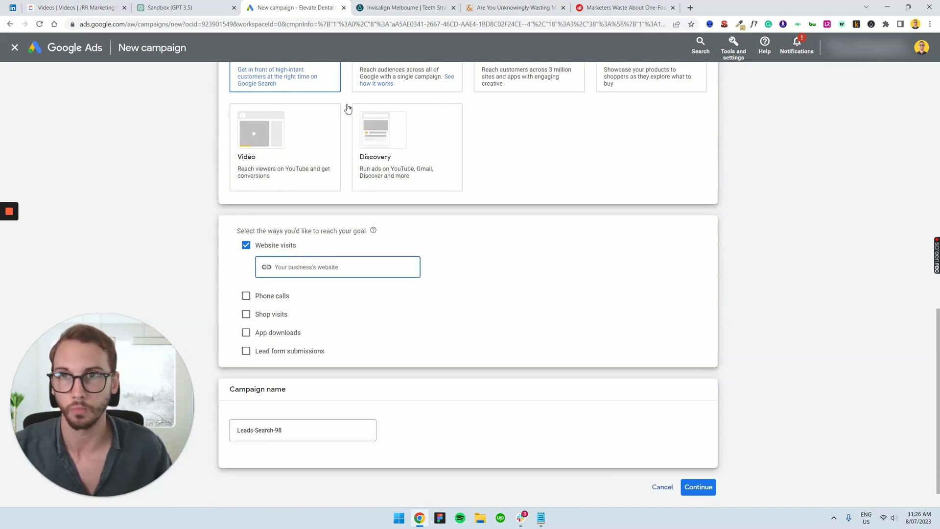
click(399, 7)
click(218, 25)
key(ctrl+c)
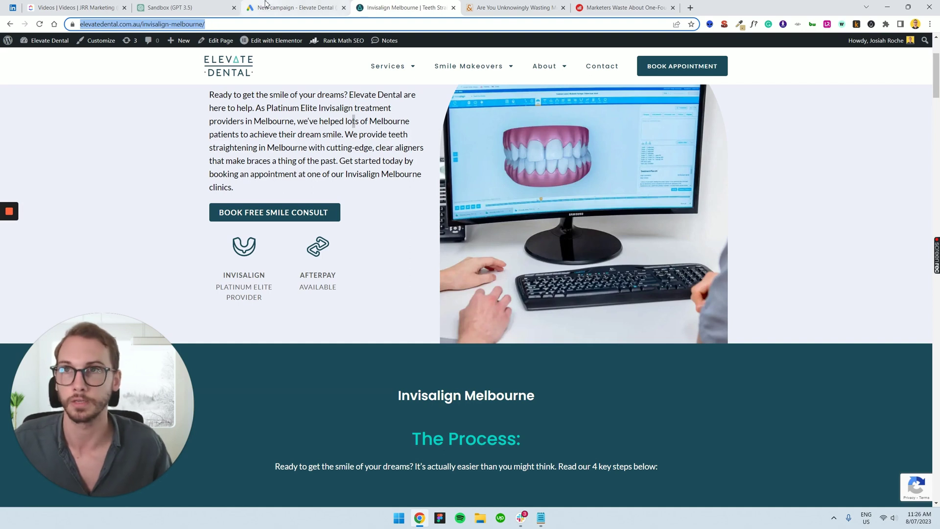
click(296, 7)
key(ctrl+v)
scroll(518, 320, down, 2)
drag(360, 394, 197, 393)
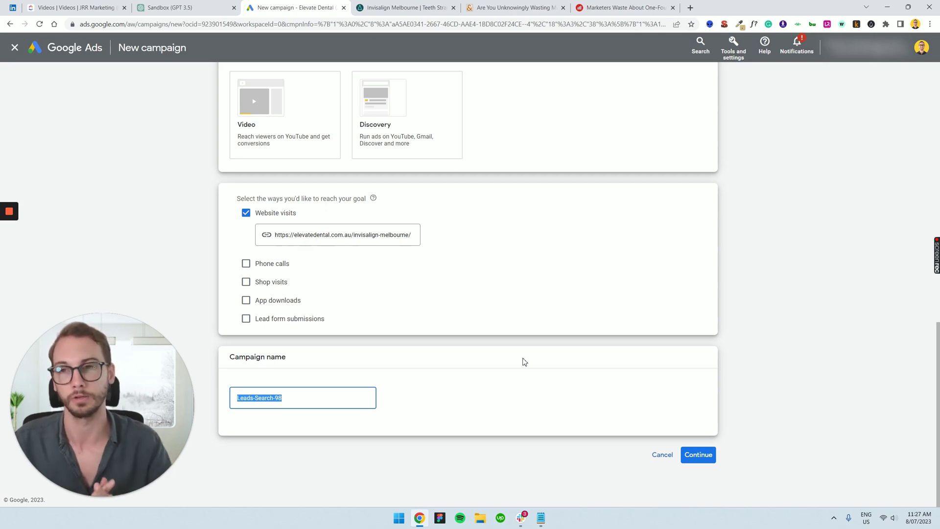
Step: Replace the default campaign name with 'Melbourne (BoFu)' and continue to Bidding
triple_click(305, 397)
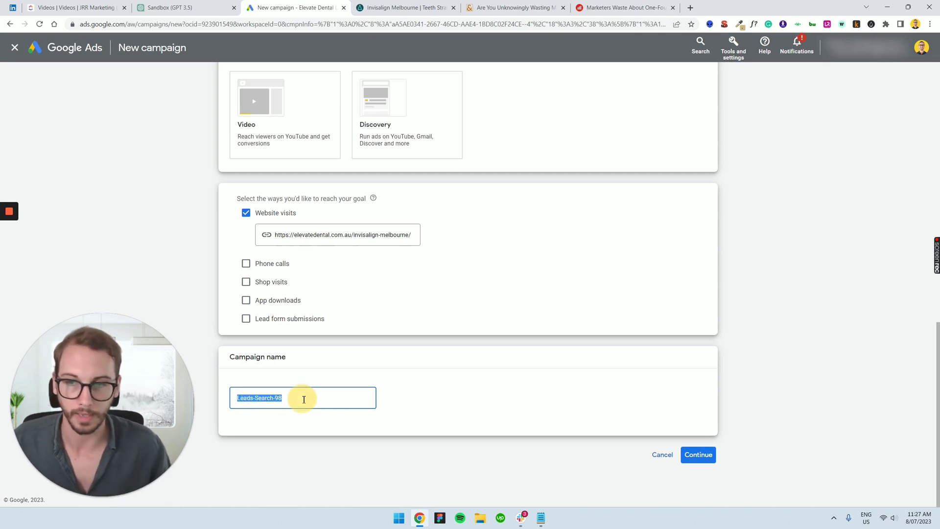
text(Melbourne (BoFu)
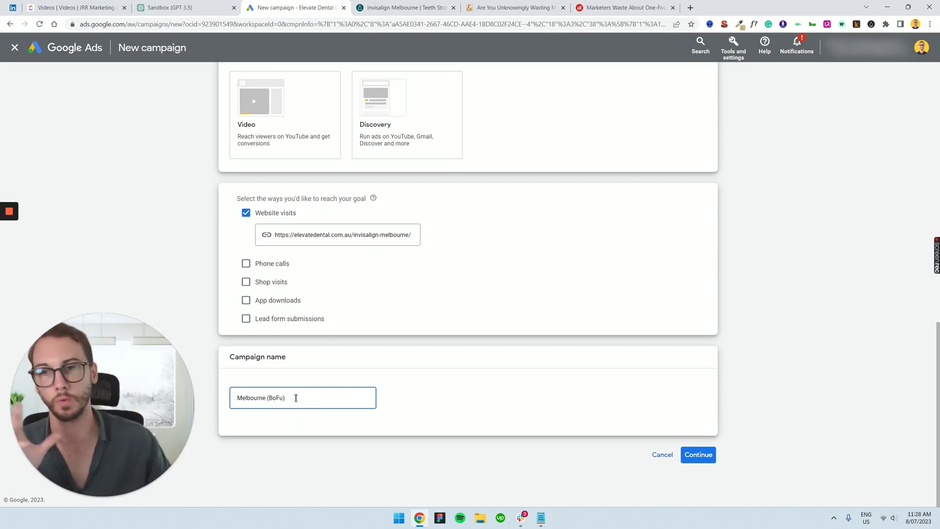
click(712, 459)
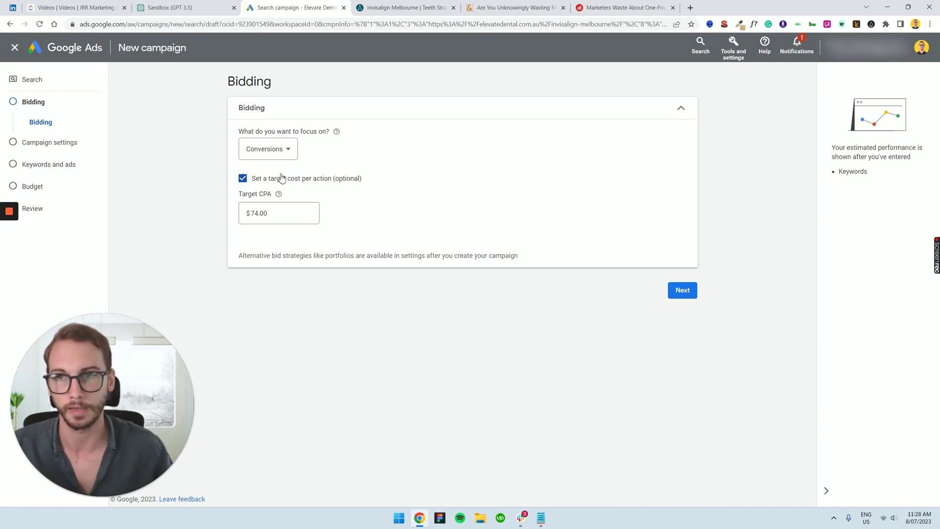
Step: Bid with a Conversions focus and no target cost per action, then continue
drag(272, 213, 243, 213)
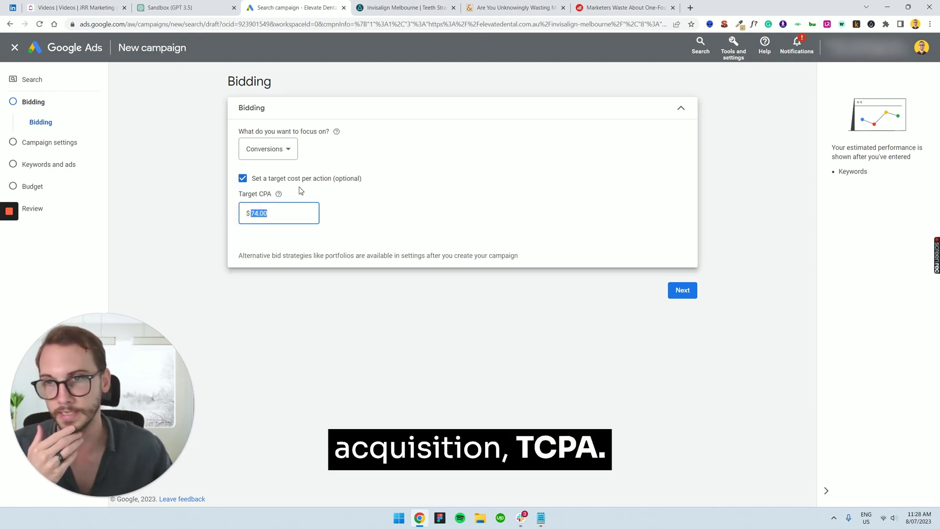
click(243, 179)
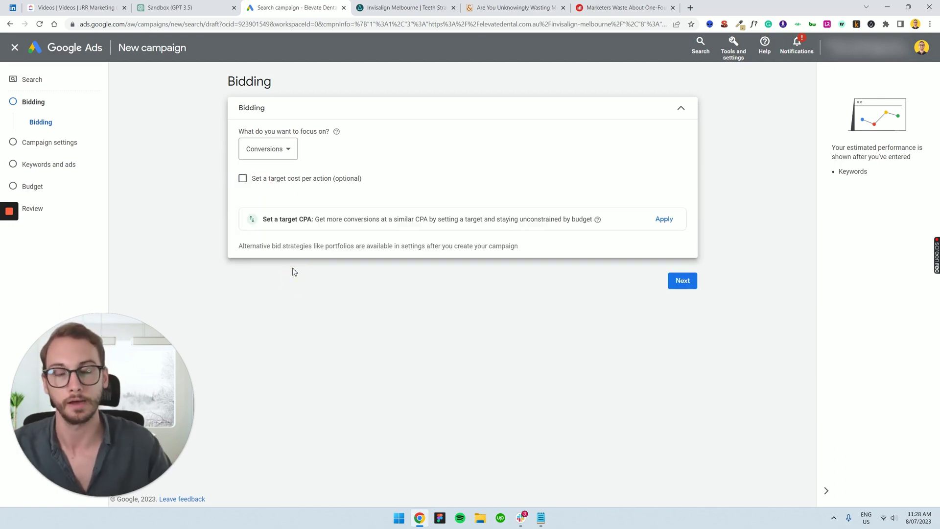
click(274, 155)
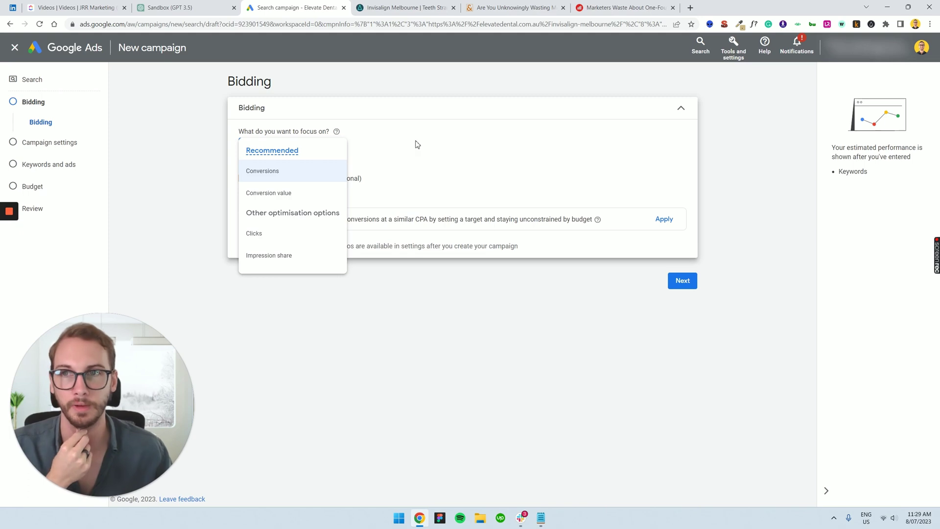
click(293, 176)
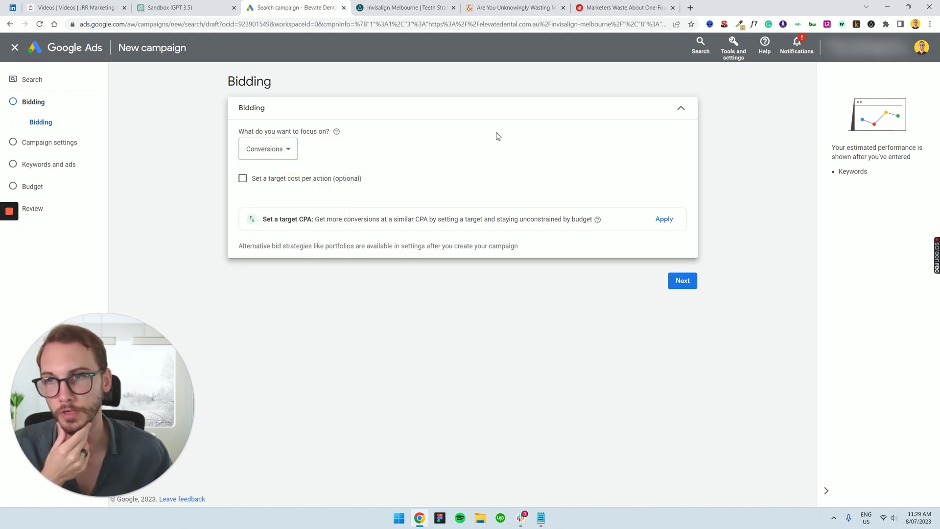
click(682, 281)
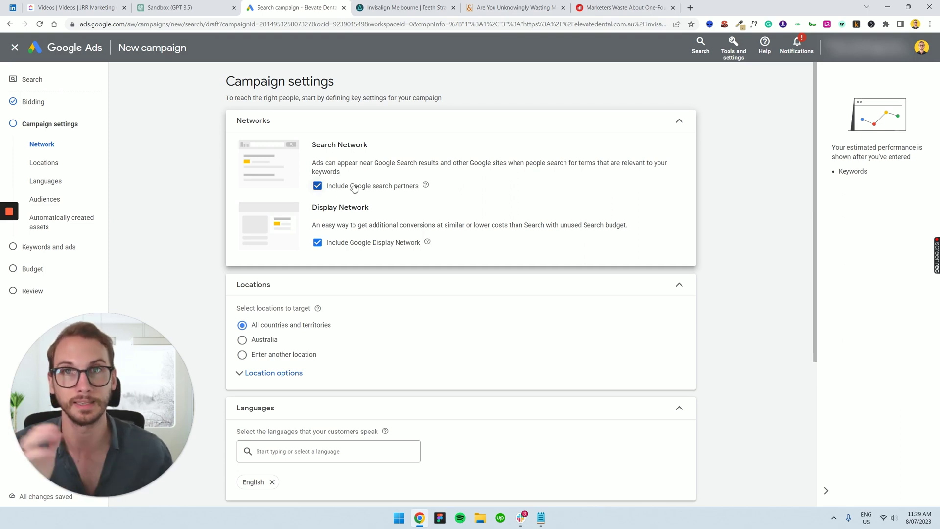
Step: Exclude Google search partners and the Display Network, and target people present in the locations
click(323, 186)
click(317, 243)
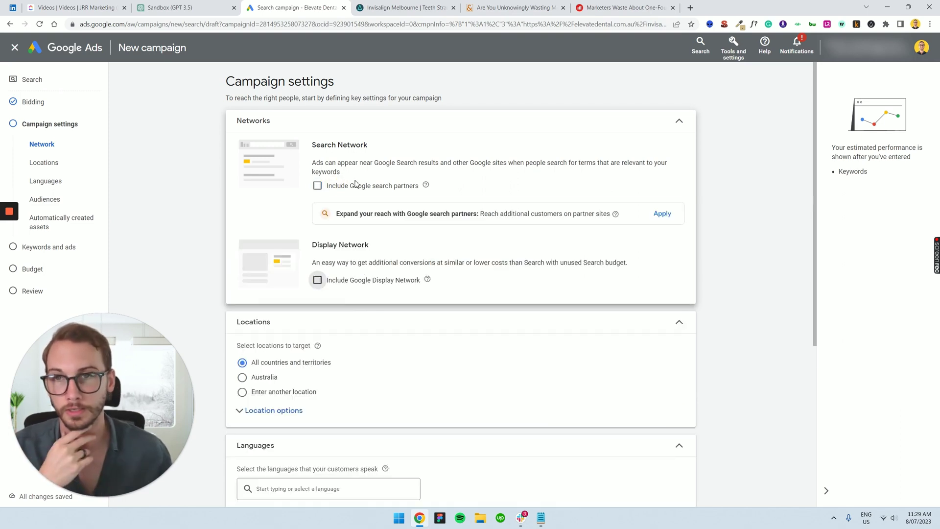
scroll(387, 257, down, 2)
scroll(387, 257, down, 1)
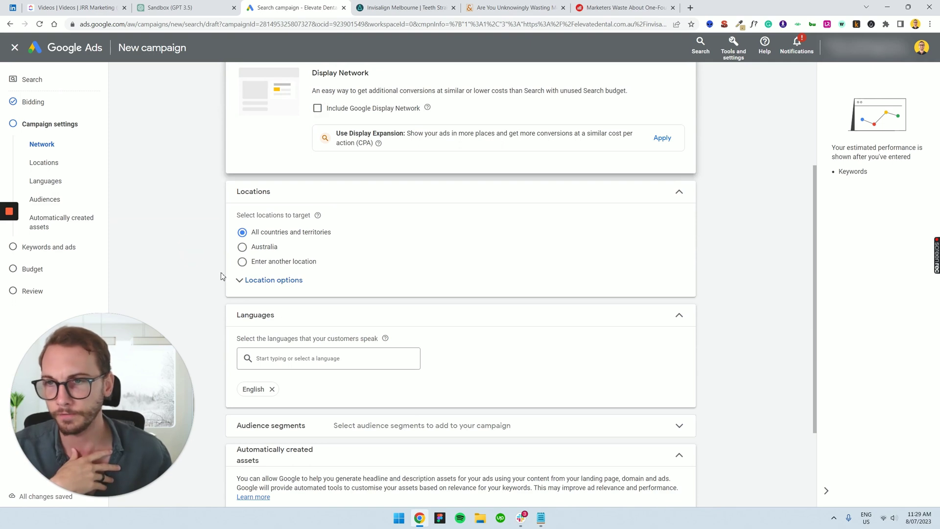
click(255, 281)
scroll(289, 269, down, 2)
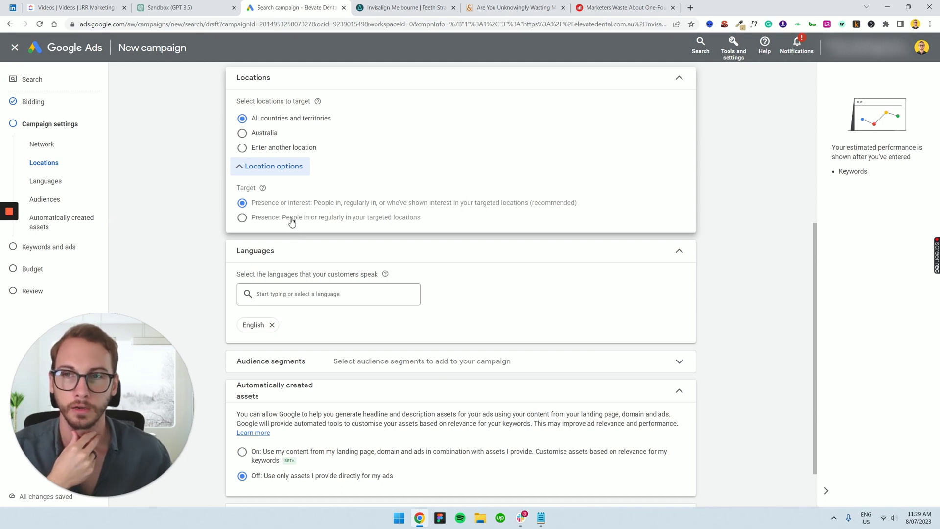
click(378, 220)
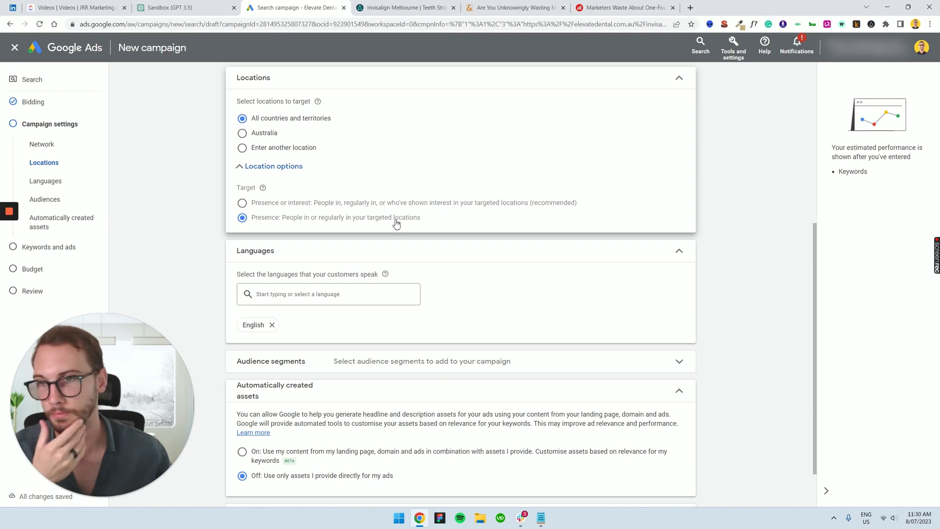
Step: Review More settings including ad rotation, then advance to keywords and edit the Invisalign keyword list
scroll(363, 230, down, 2)
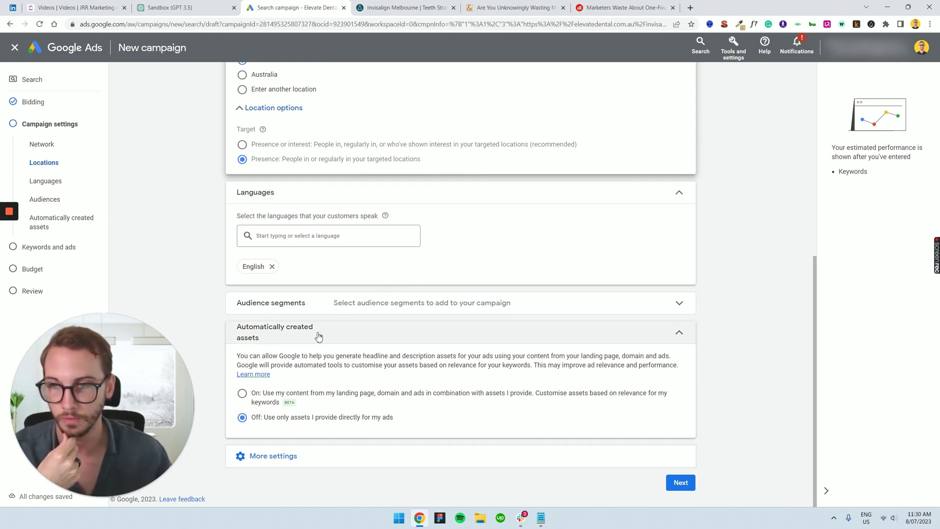
click(314, 457)
click(395, 367)
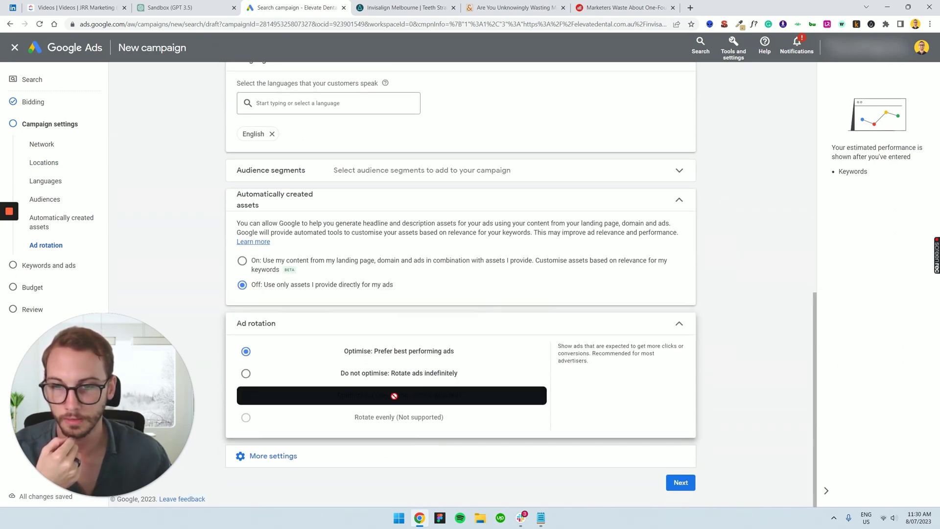
click(293, 462)
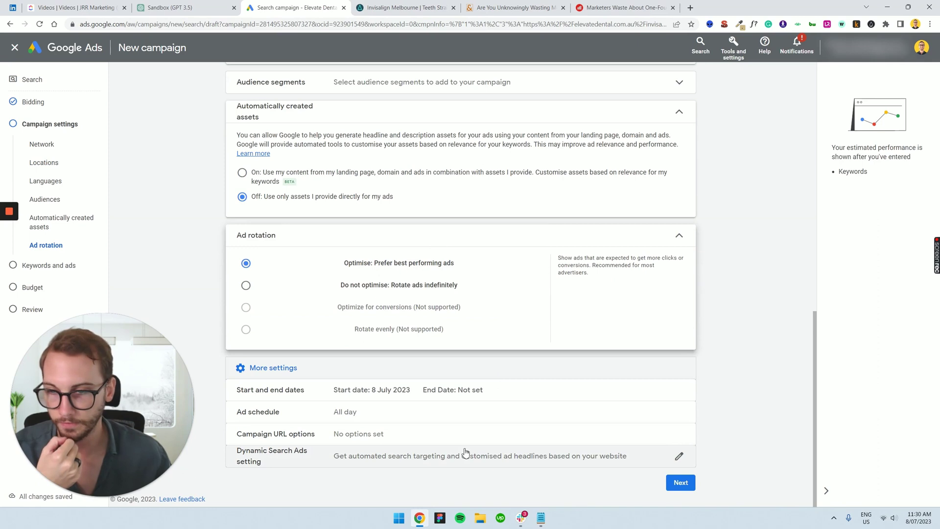
click(681, 483)
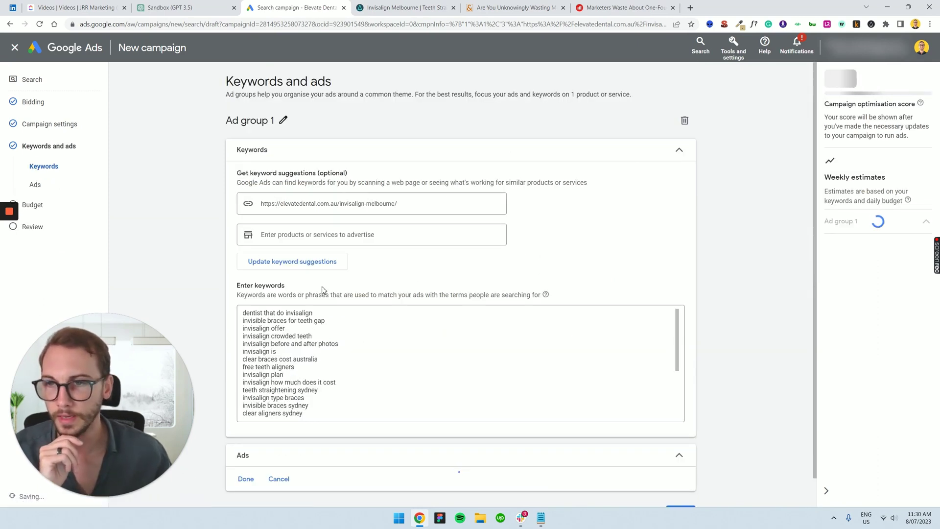
scroll(321, 374, down, 1)
click(330, 347)
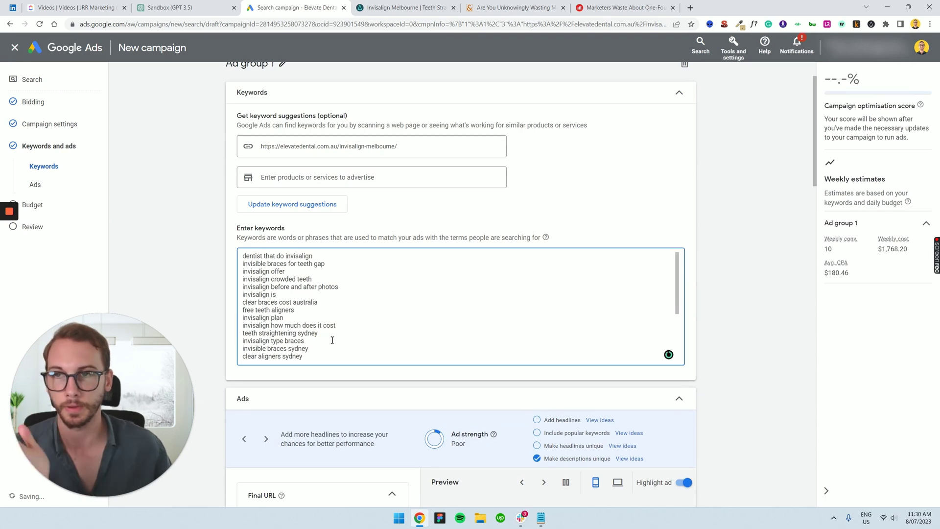